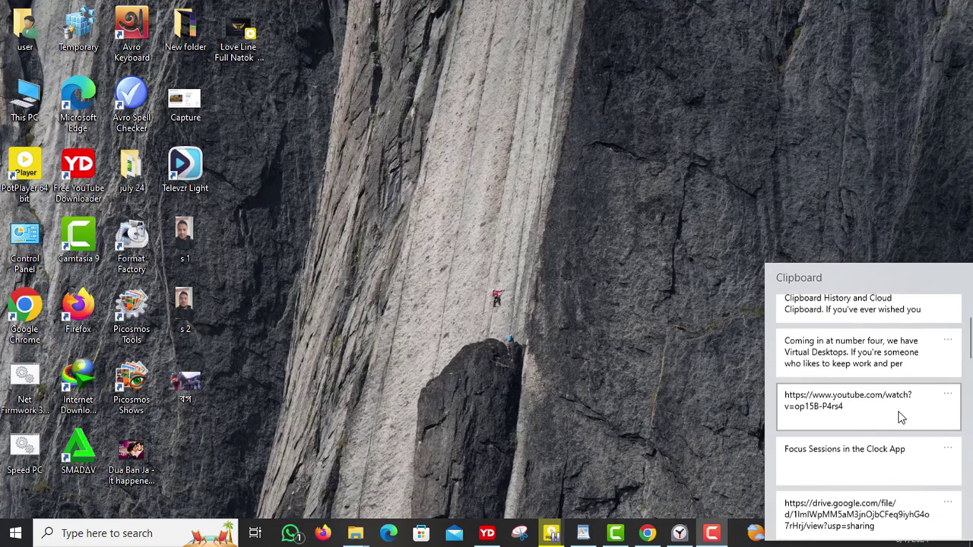
Scroll to the PowerToys FancyZones settings page, then bring up Windows Settings.
scroll(904, 452, down, 1)
scroll(909, 460, down, 2)
scroll(911, 472, down, 2)
scroll(906, 479, down, 2)
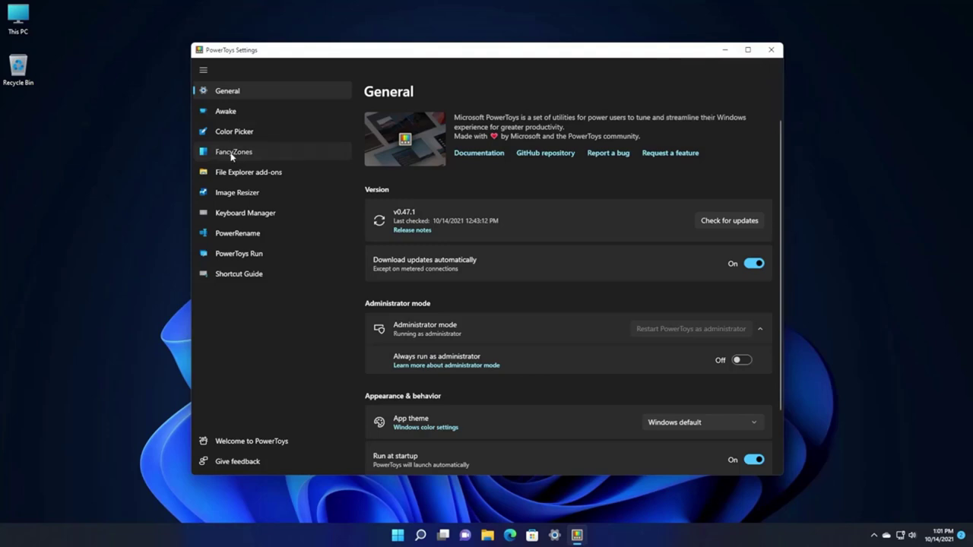
click(232, 153)
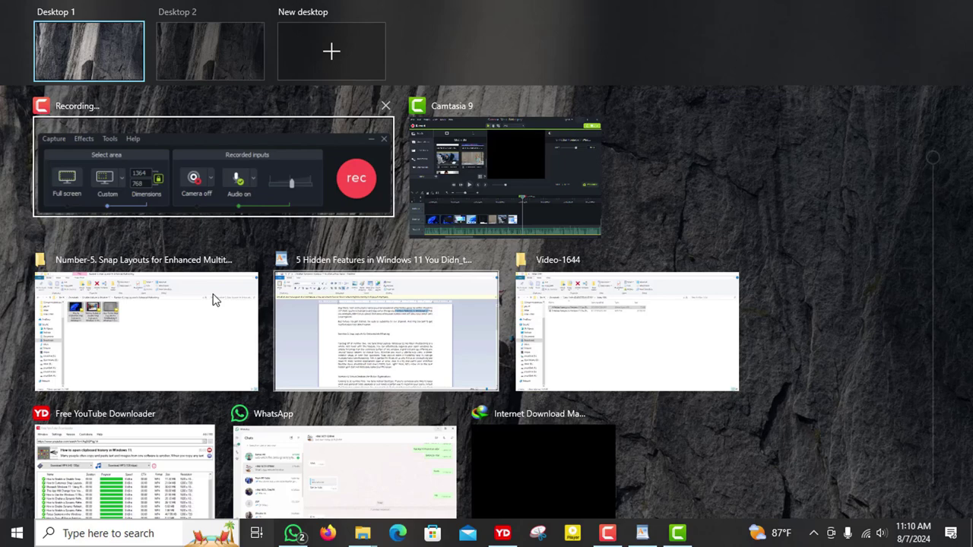
scroll(606, 330, down, 2)
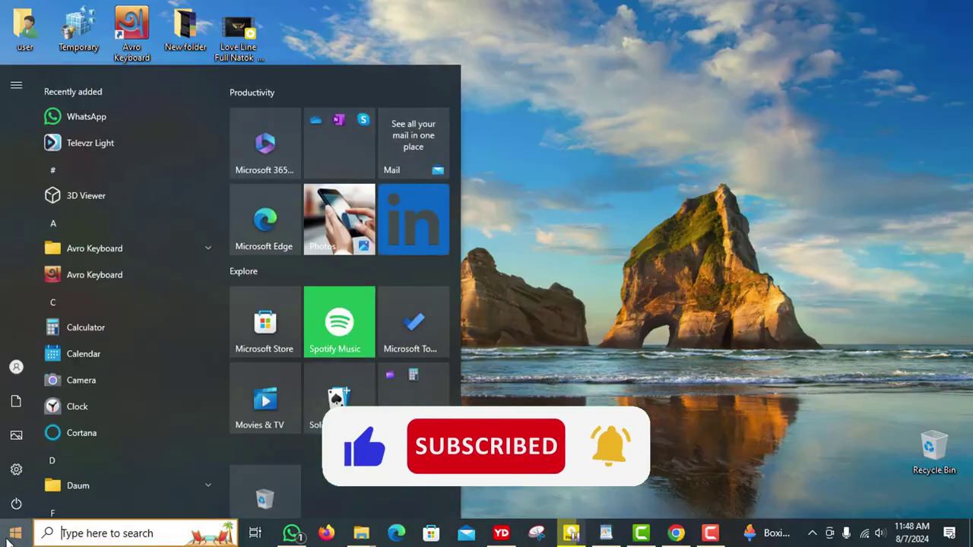
click(15, 470)
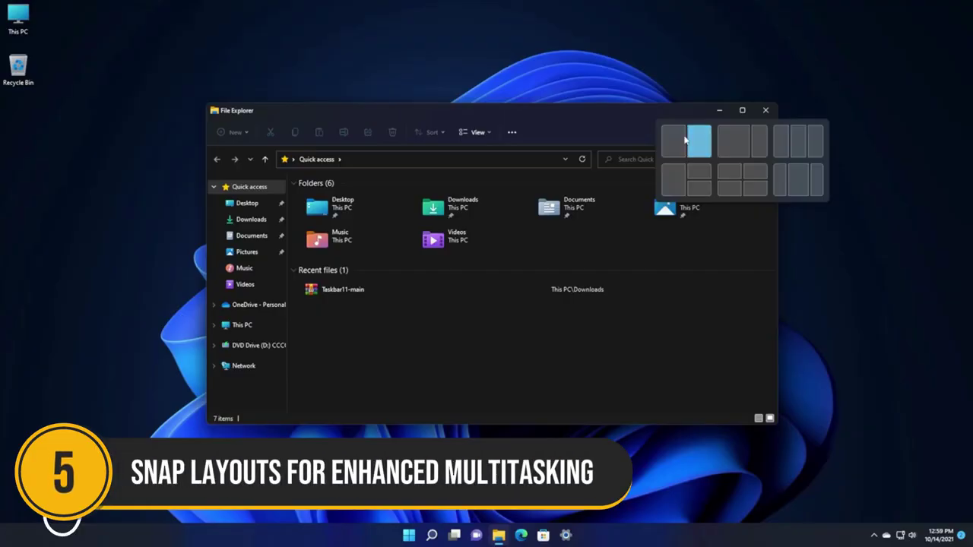
Close File Explorer and untick 'Show snap layouts when I hover over a window's maximize button'.
click(767, 112)
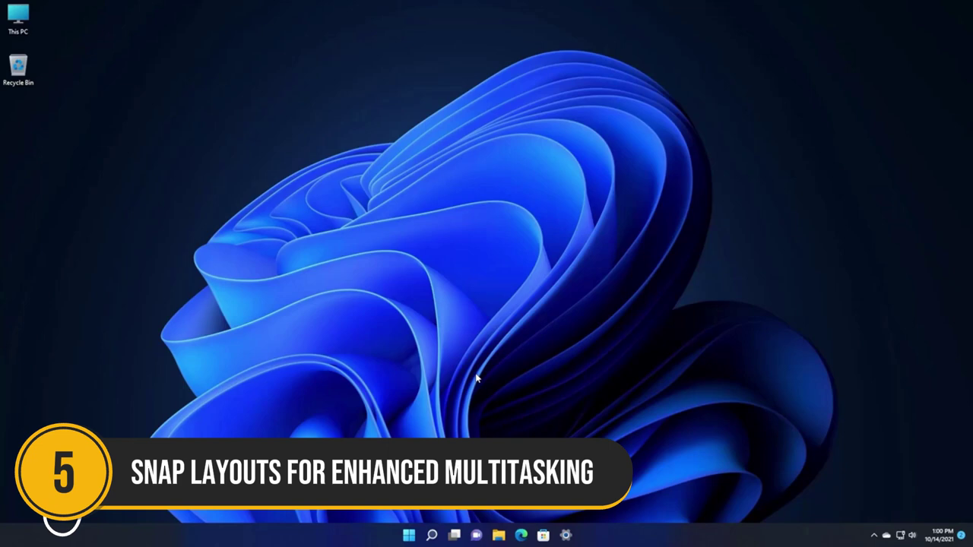
key(super+s)
text(s)
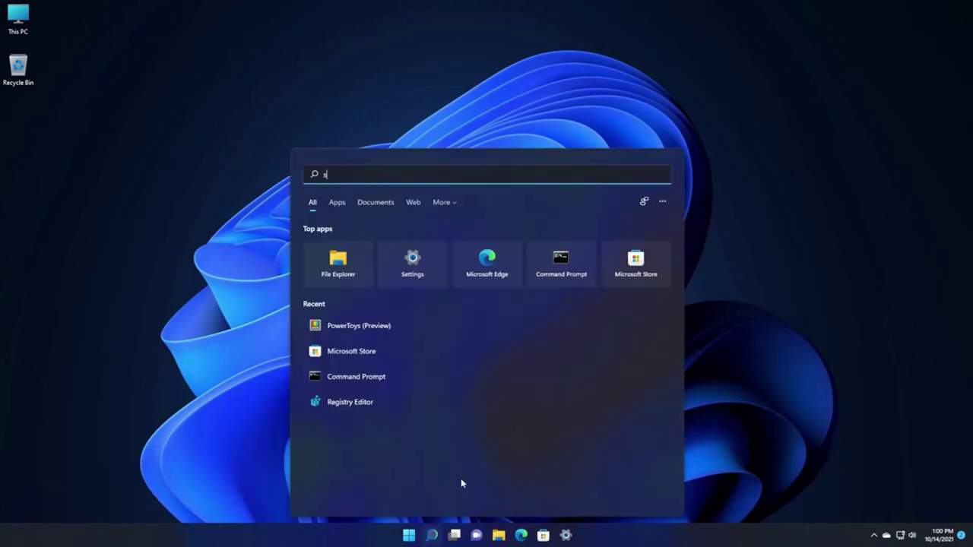
text(tore)
key(Return)
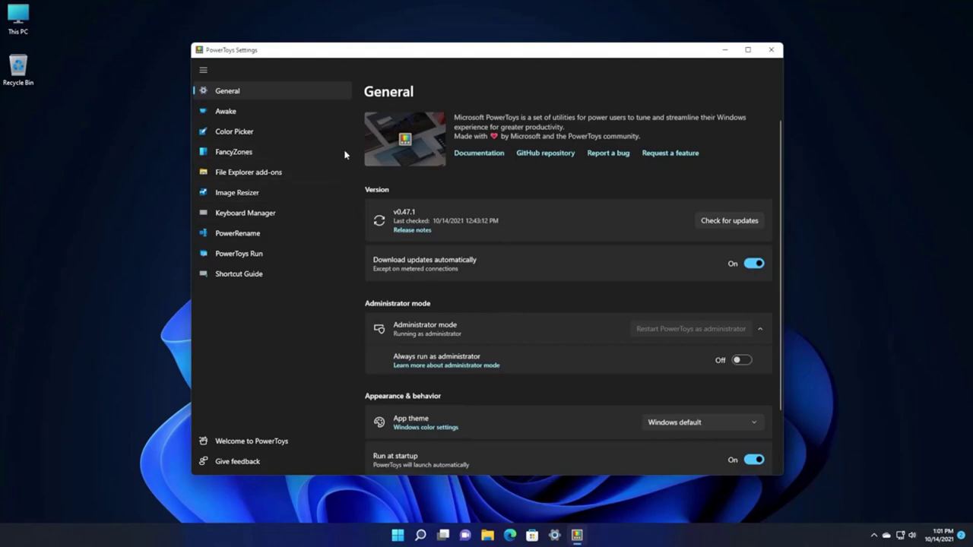
click(231, 154)
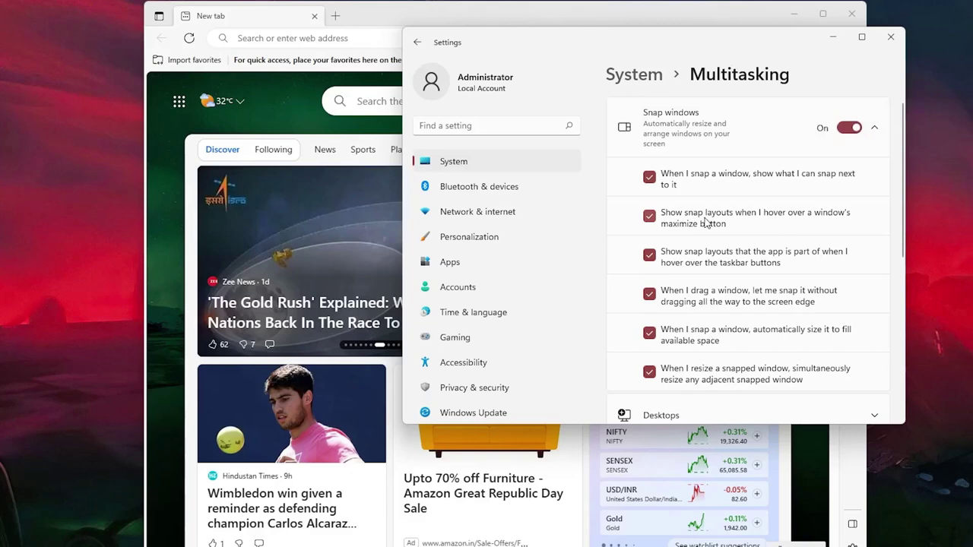
click(650, 217)
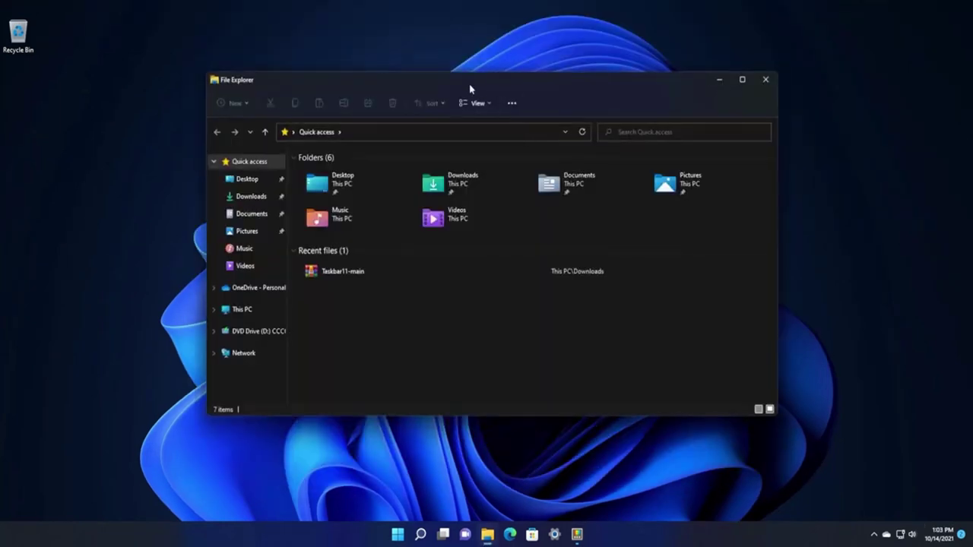
Nudge the windows left, then drop PowerToys Settings into a FancyZones zone.
drag(470, 89, 473, 108)
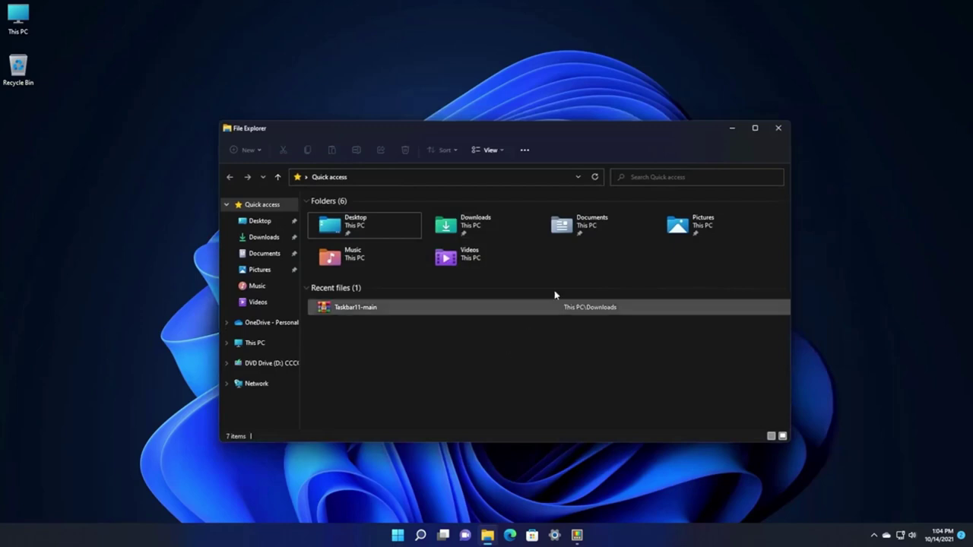
drag(648, 133, 628, 133)
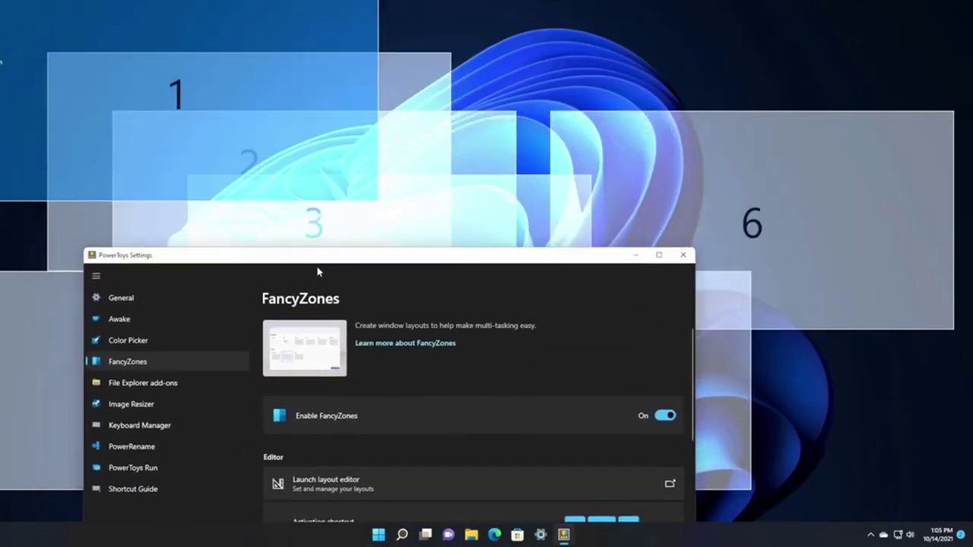
drag(318, 271, 171, 79)
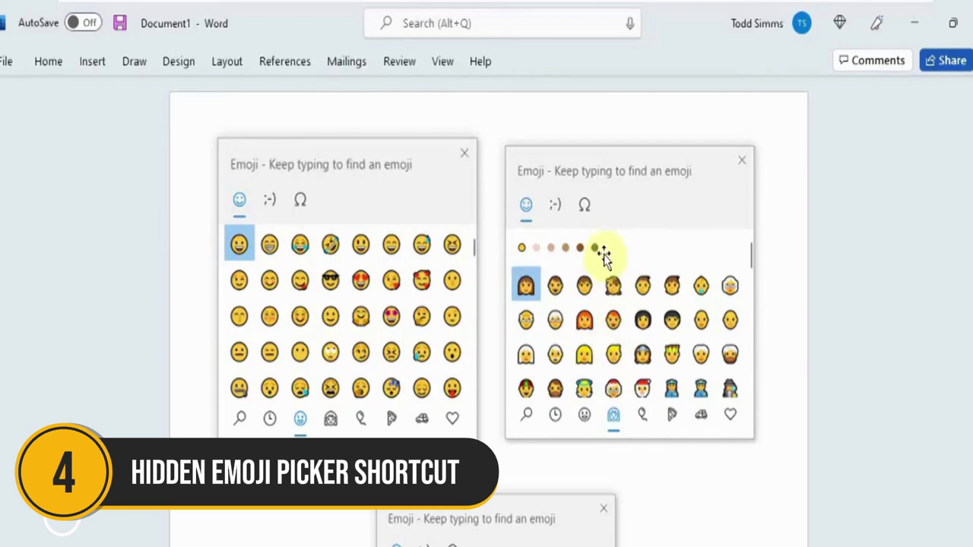
Scroll the Word document and bring up the emoji panel with Win+.
scroll(509, 507, down, 3)
scroll(509, 507, down, 2)
scroll(521, 504, down, 2)
scroll(524, 502, up, 2)
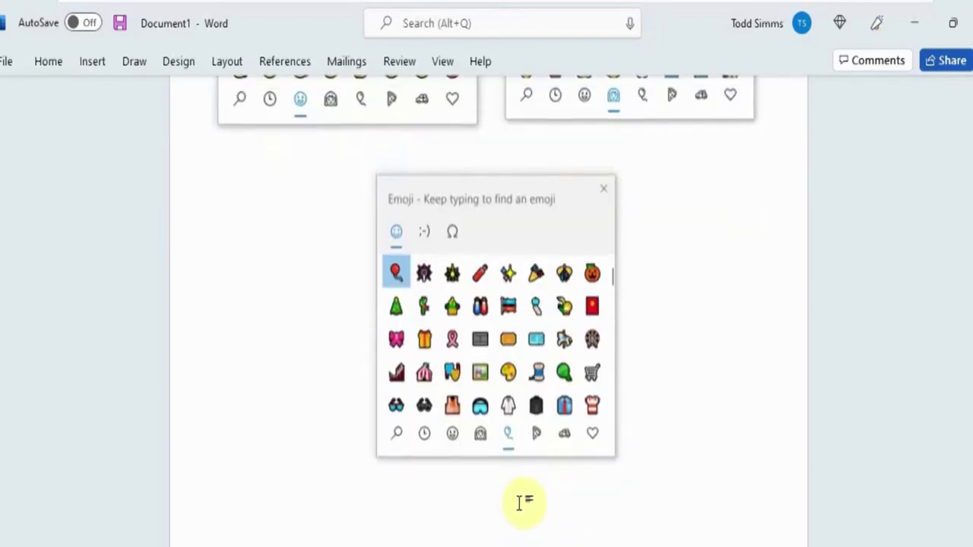
scroll(614, 486, down, 1)
scroll(613, 491, down, 3)
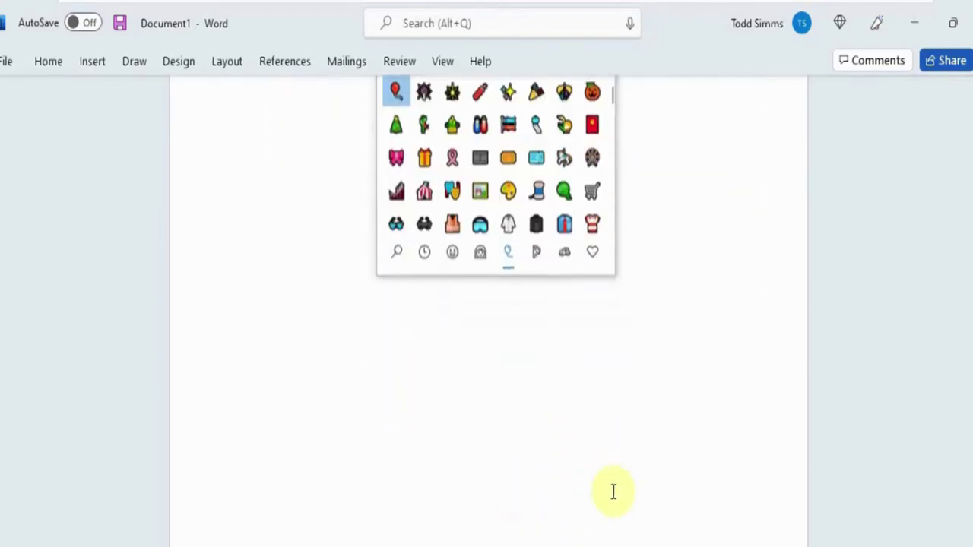
scroll(536, 475, down, 3)
key(super+period)
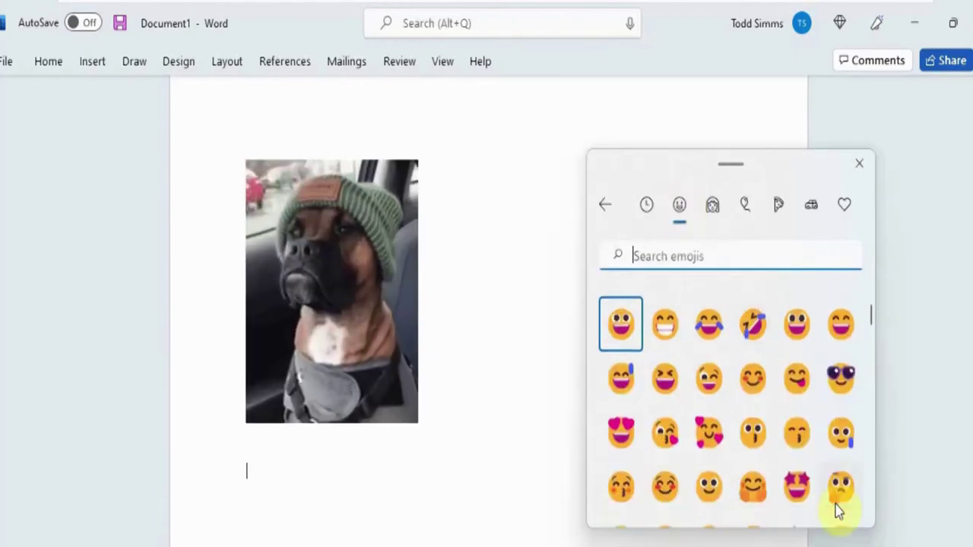
Browse the emoji panel's people and celebrations/objects categories.
scroll(825, 487, down, 3)
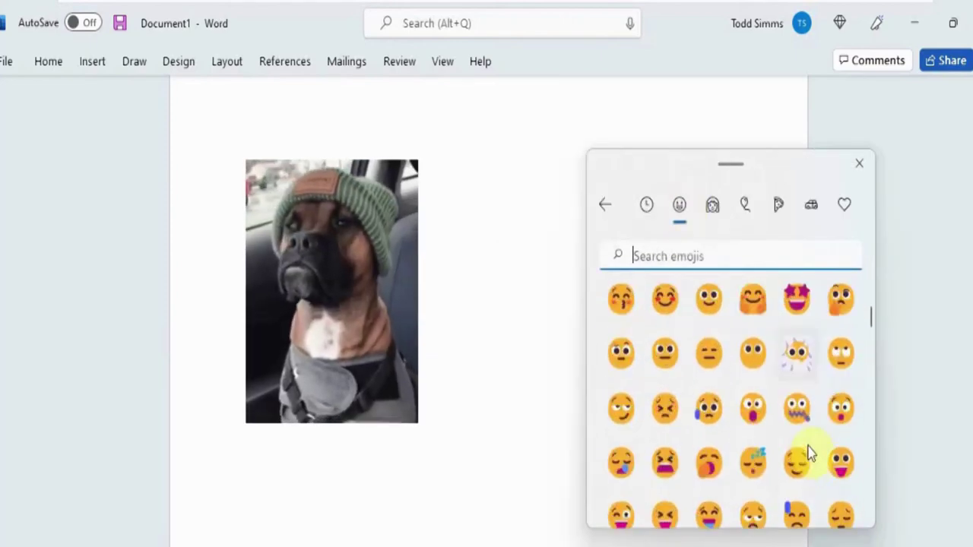
click(713, 209)
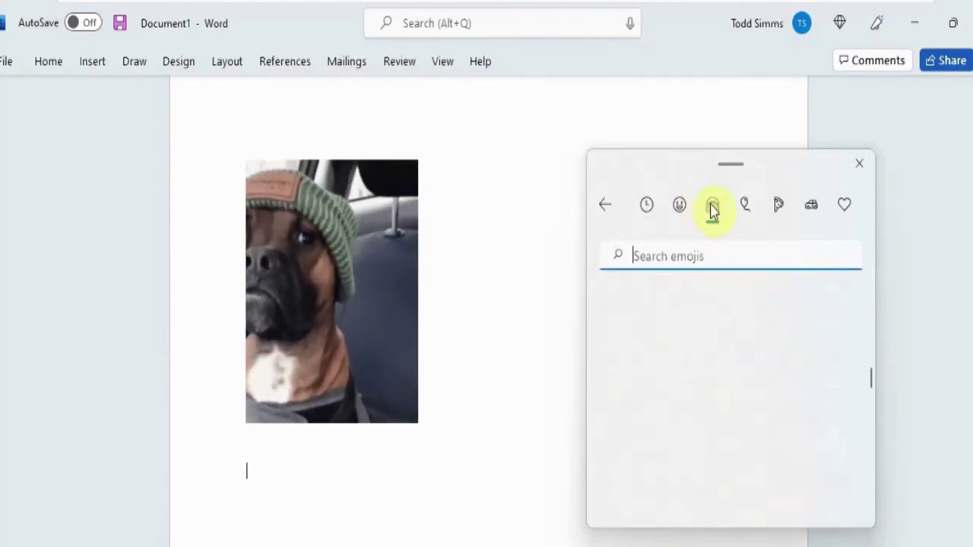
scroll(749, 350, down, 2)
scroll(753, 365, down, 3)
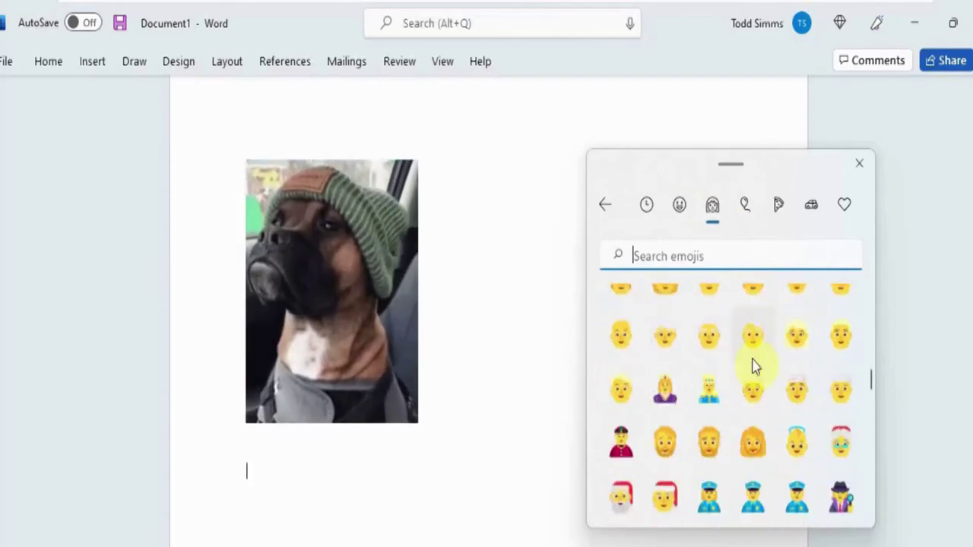
scroll(753, 366, down, 3)
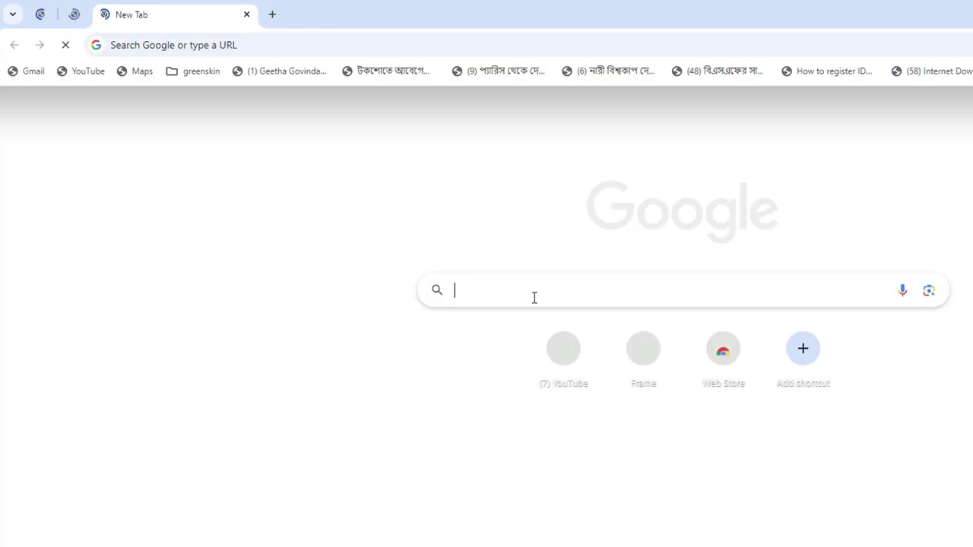
click(534, 297)
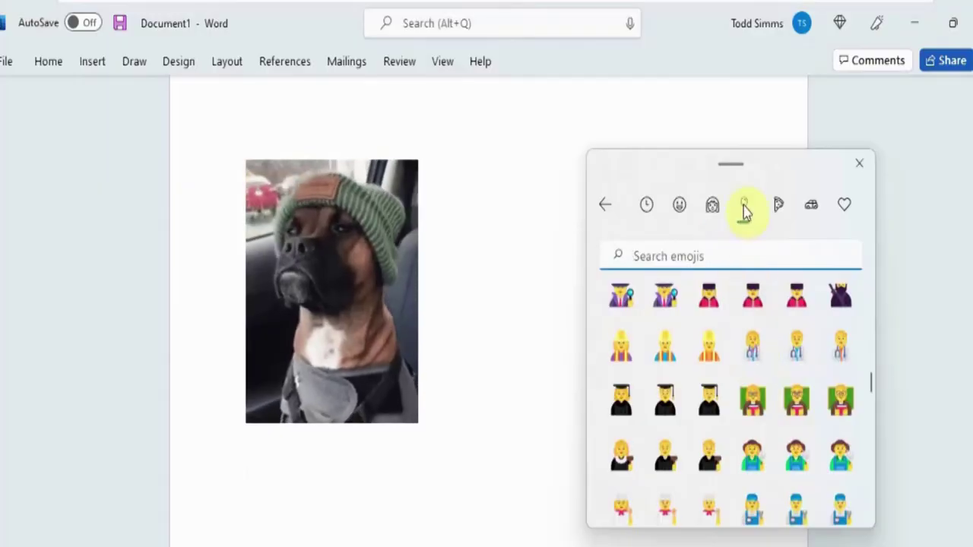
click(745, 212)
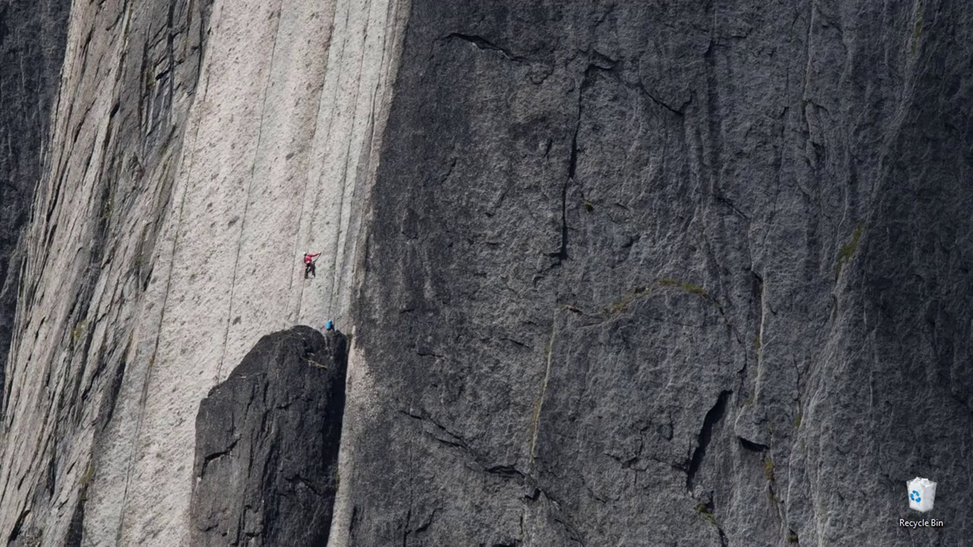
Open the emoji panel over the desktop with Win+. and scroll its emoji list.
key(super+period)
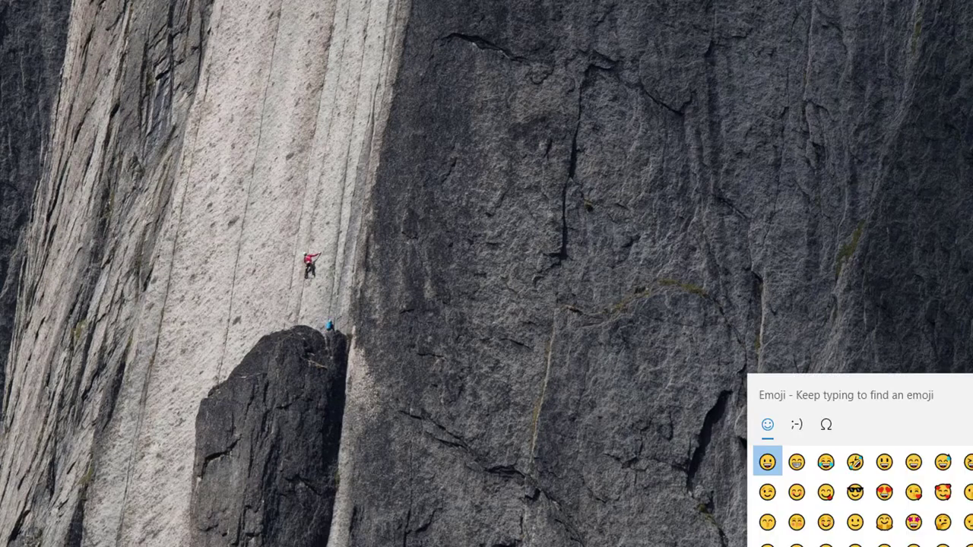
scroll(793, 496, down, 2)
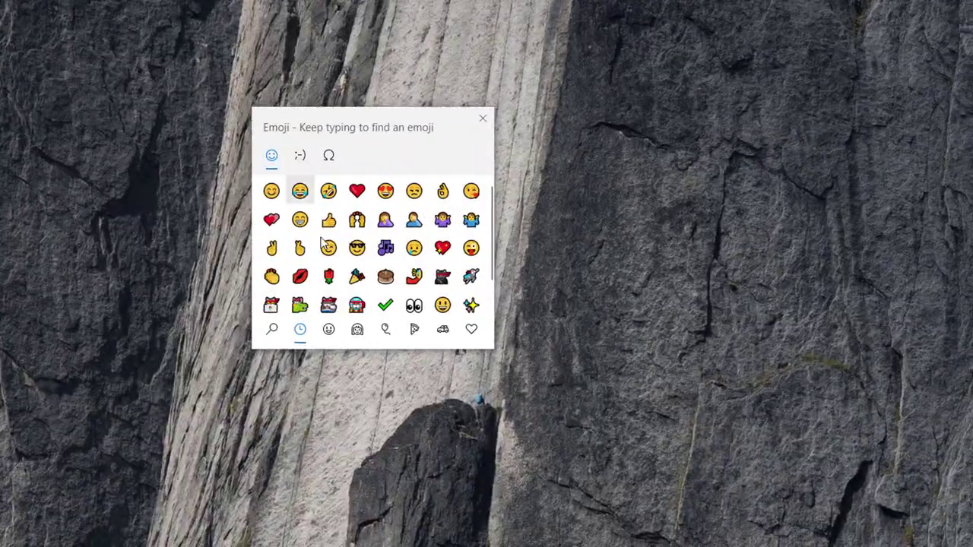
scroll(338, 252, down, 1)
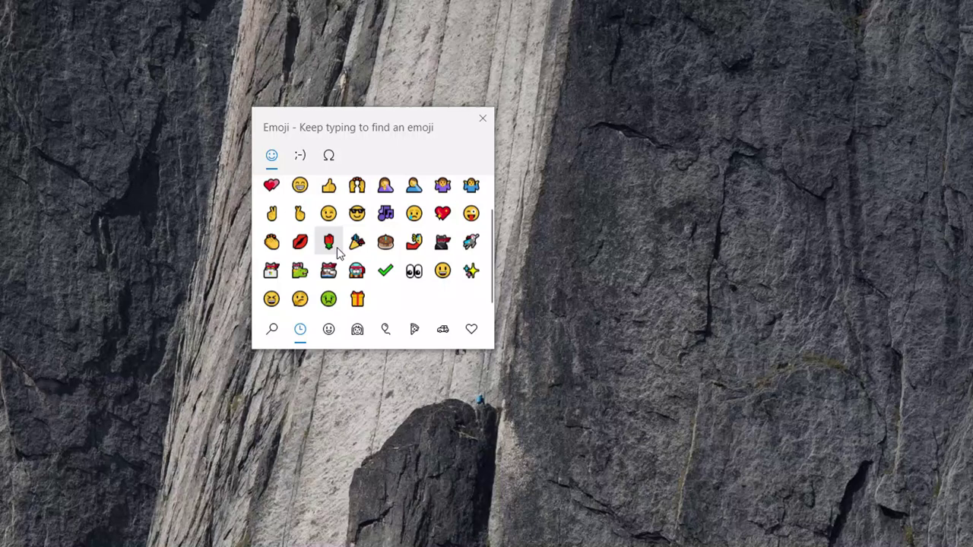
scroll(415, 251, up, 1)
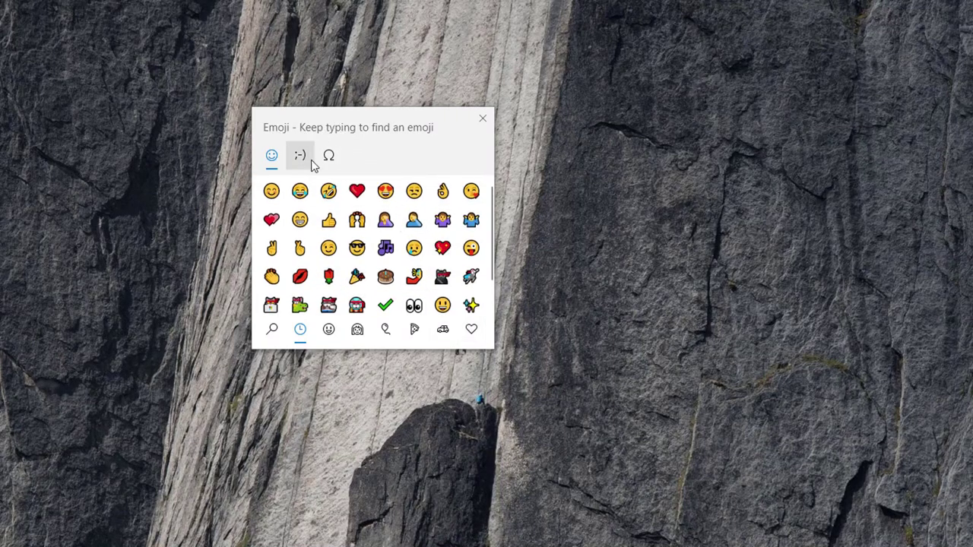
scroll(332, 255, down, 1)
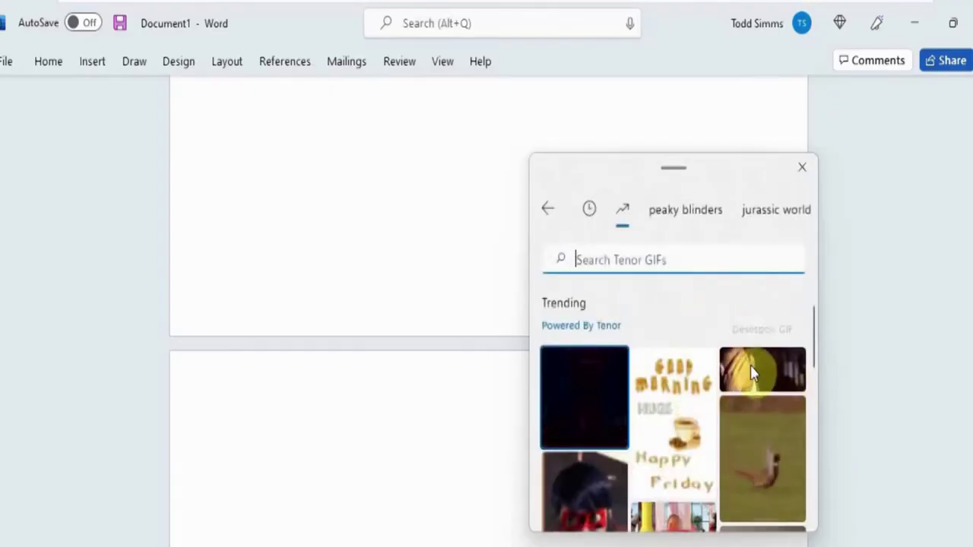
scroll(751, 365, down, 3)
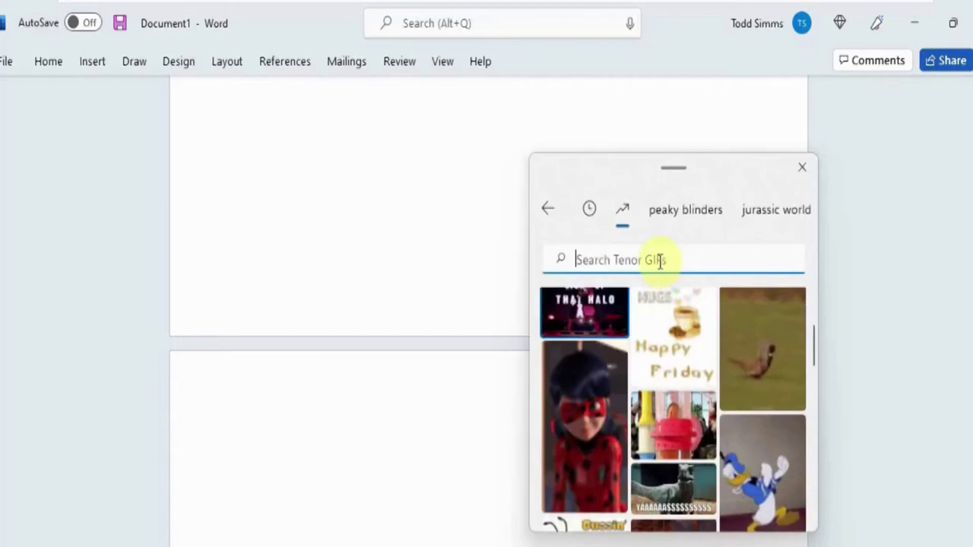
Search 'dog', scroll through faces, animals and hearts, then show recently used emojis.
text(dog)
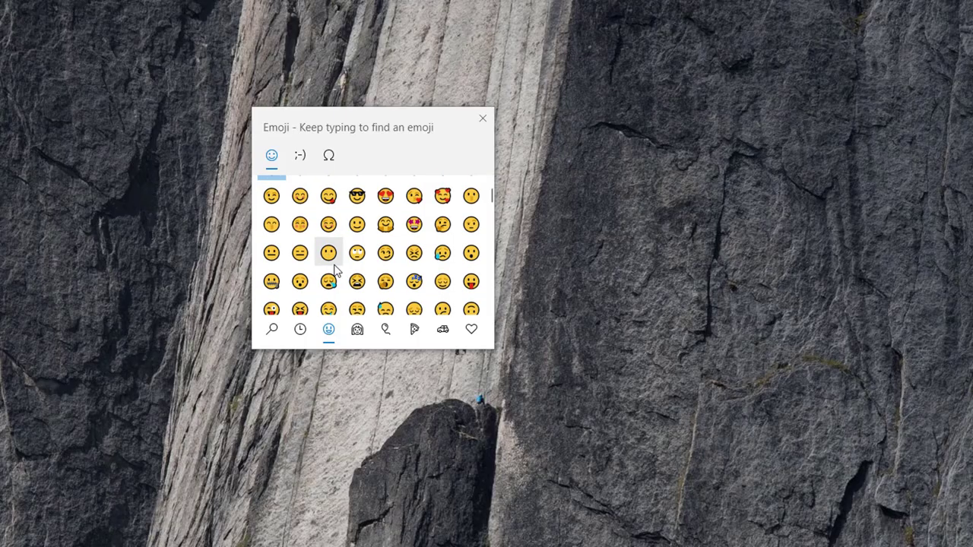
scroll(350, 266, down, 2)
scroll(395, 285, down, 2)
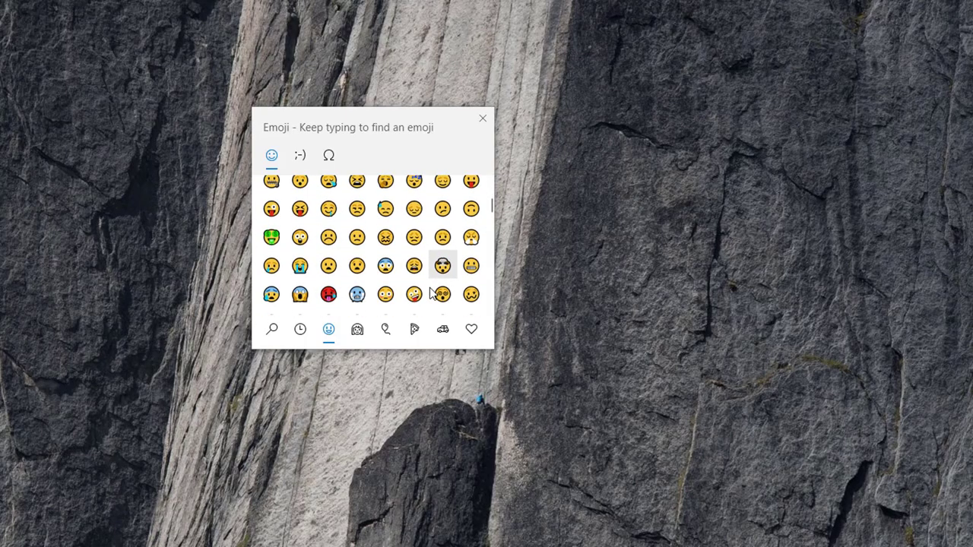
scroll(432, 293, down, 1)
scroll(432, 301, down, 1)
scroll(432, 301, down, 2)
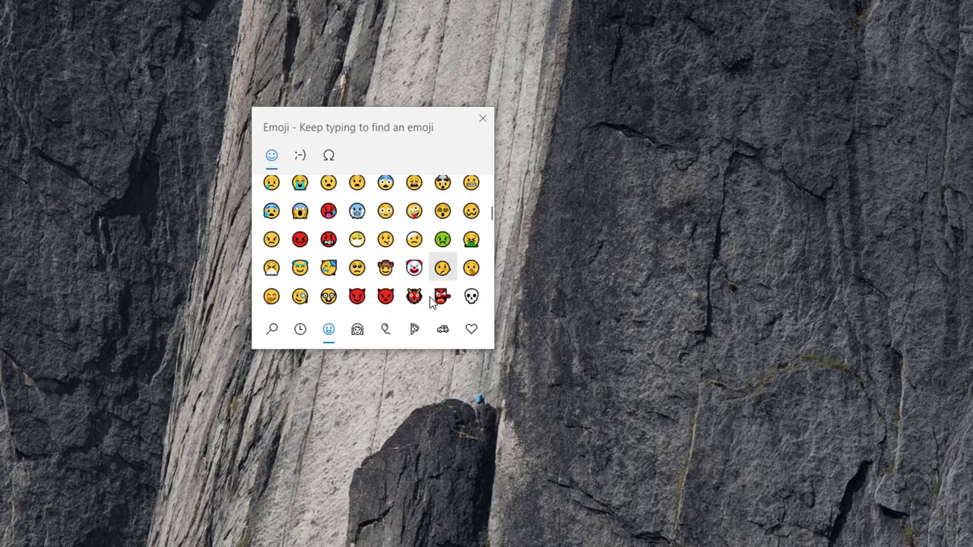
scroll(432, 301, down, 2)
scroll(431, 303, down, 1)
scroll(432, 302, down, 2)
scroll(430, 304, down, 2)
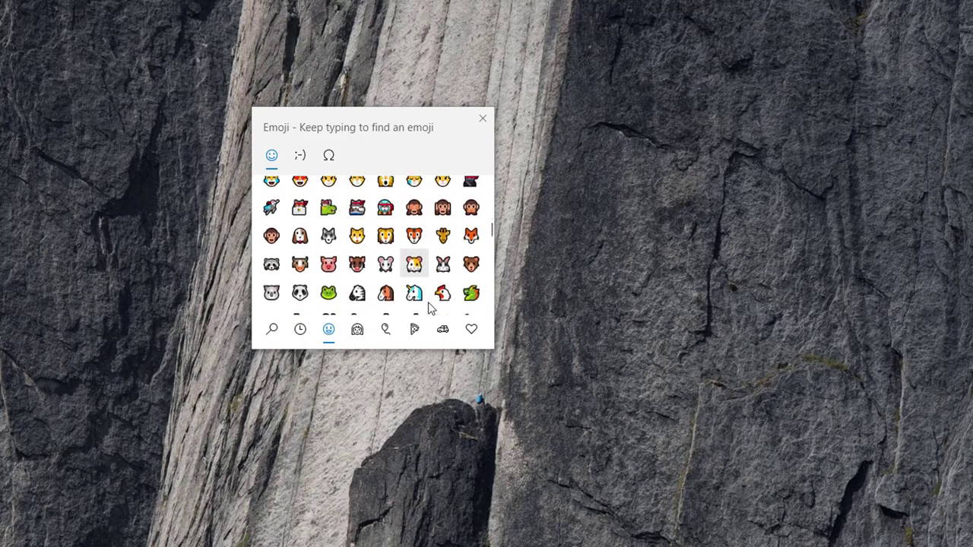
scroll(428, 307, down, 2)
scroll(428, 309, down, 2)
scroll(434, 304, down, 15)
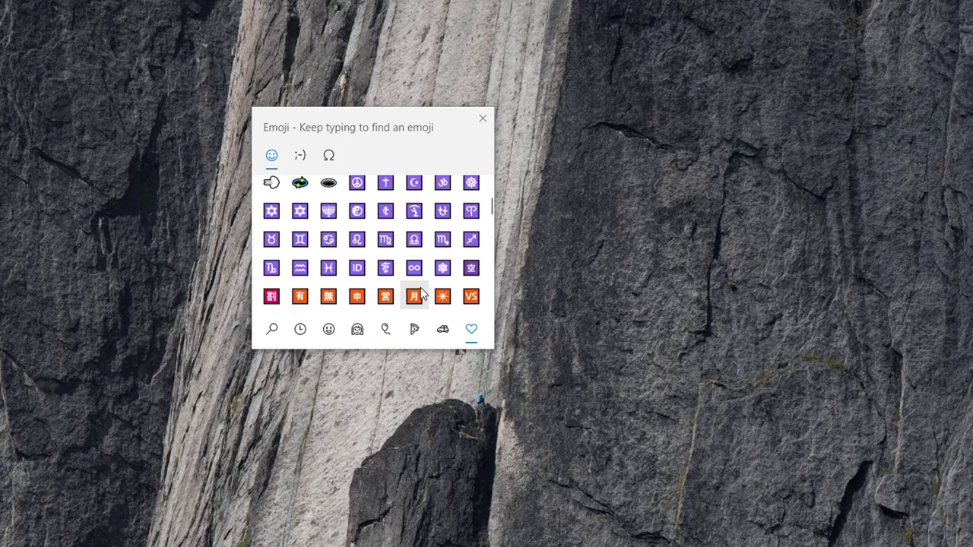
scroll(412, 294, up, 2)
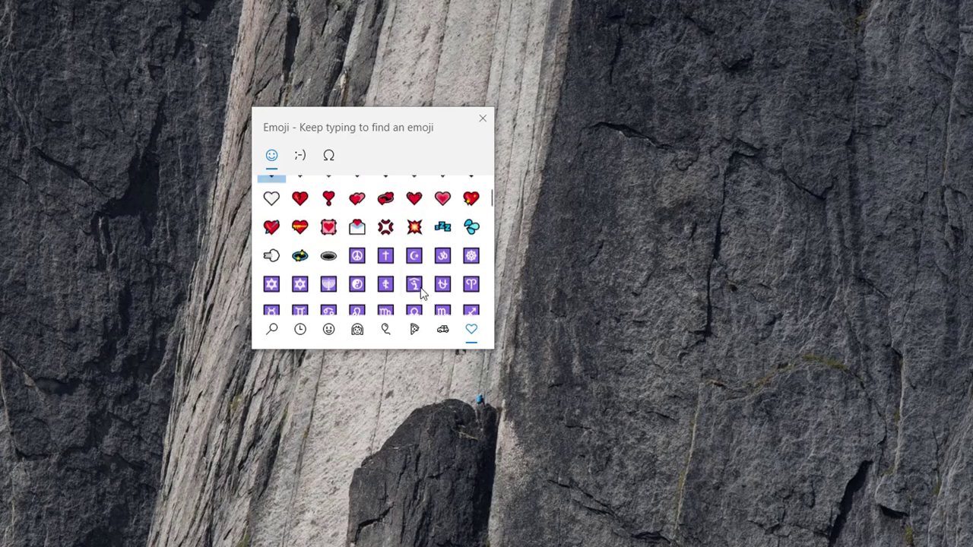
click(309, 329)
scroll(374, 263, down, 1)
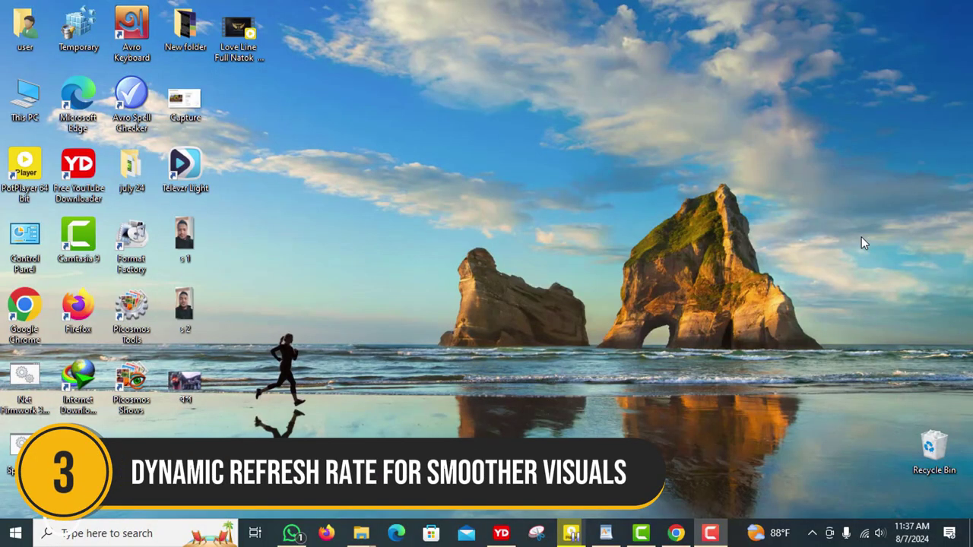
Refresh the desktop six times in a row from its right-click menu.
right_click(664, 171)
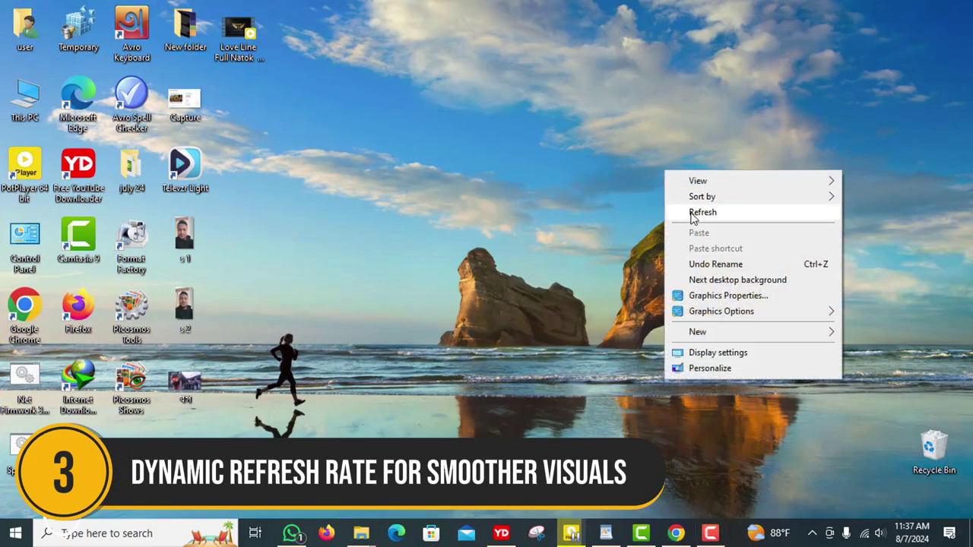
click(666, 211)
right_click(422, 195)
click(448, 254)
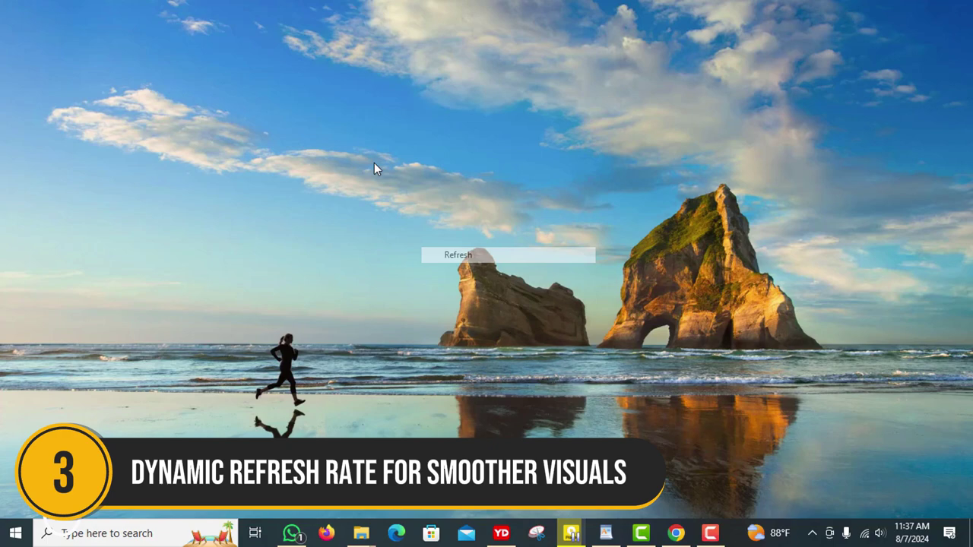
right_click(374, 163)
click(418, 213)
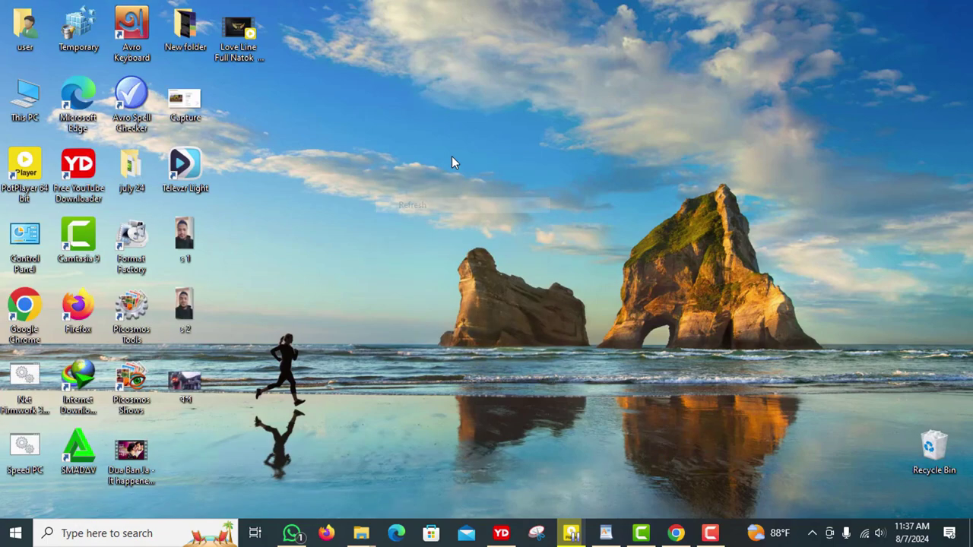
right_click(367, 178)
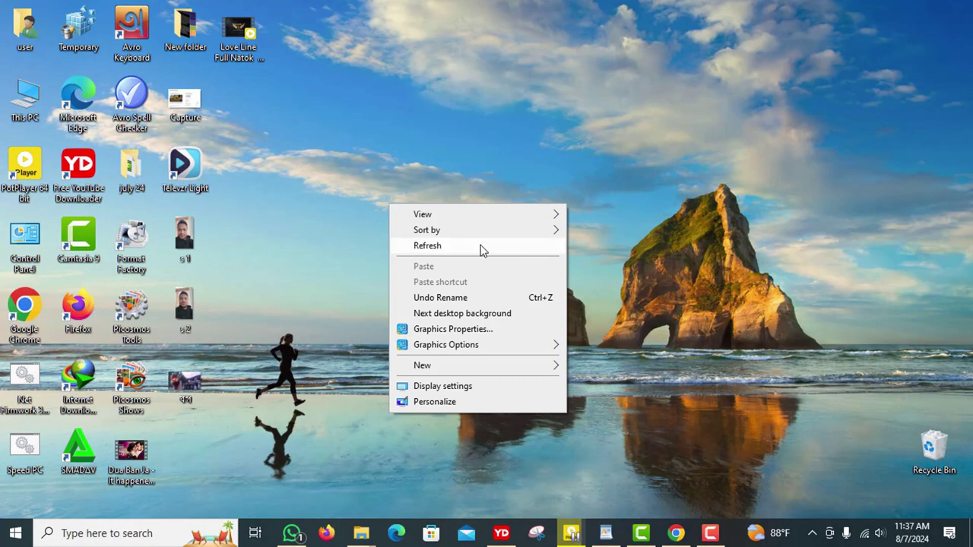
click(481, 245)
right_click(428, 135)
click(497, 178)
right_click(558, 114)
click(643, 157)
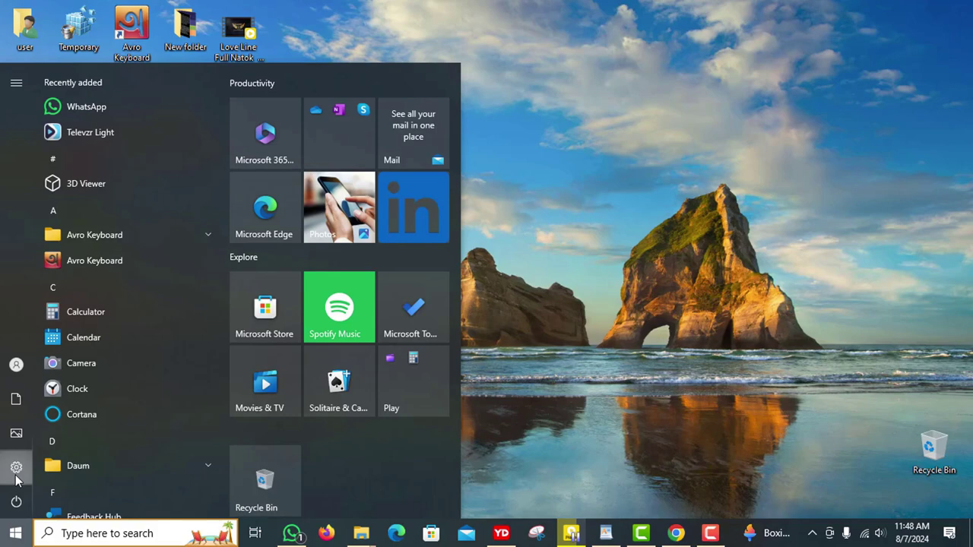
Review the refresh rate options in Advanced display settings, leaving it at 59.598 Hz.
click(15, 465)
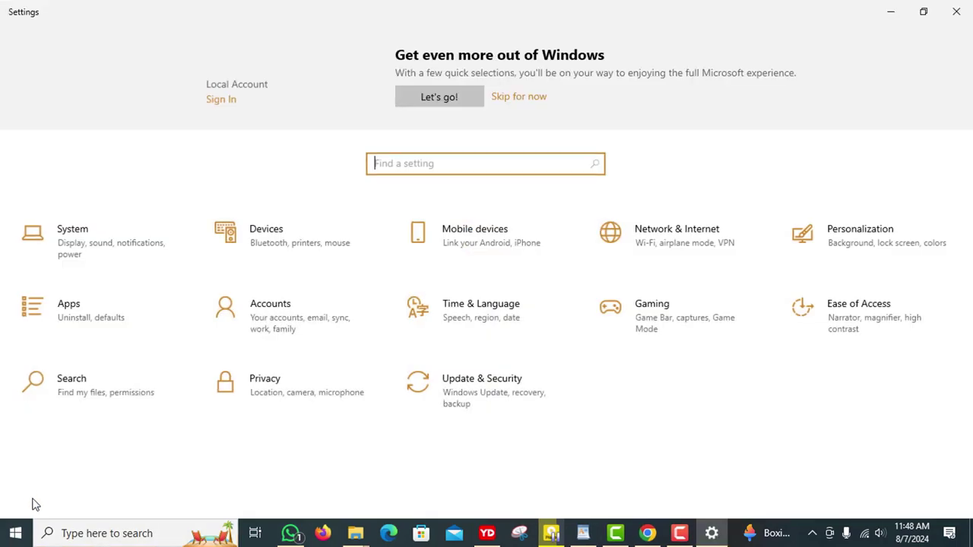
click(108, 254)
scroll(390, 456, down, 5)
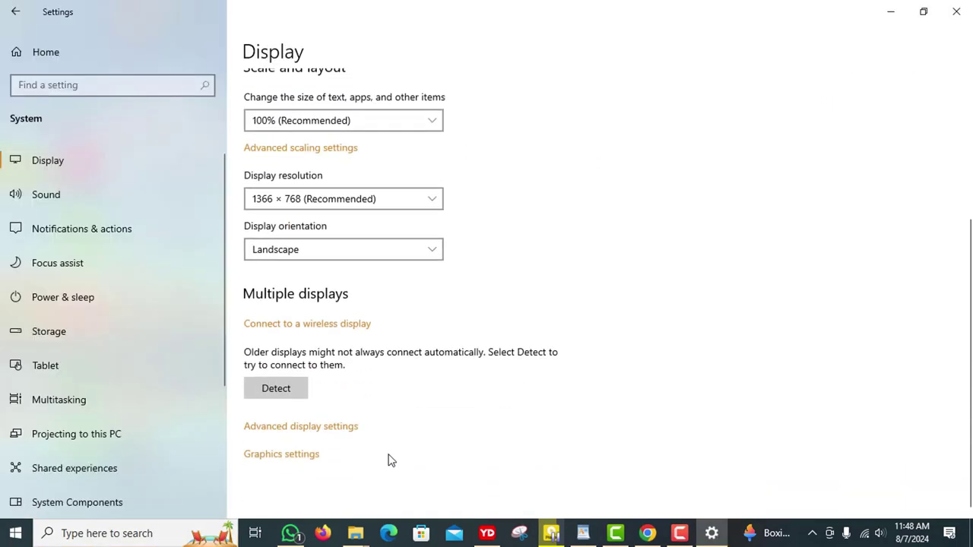
click(333, 428)
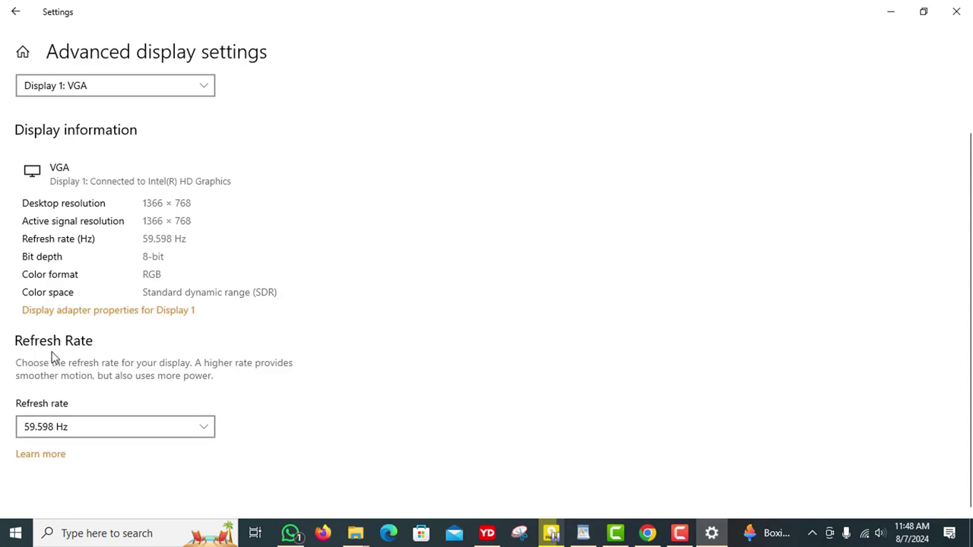
click(204, 428)
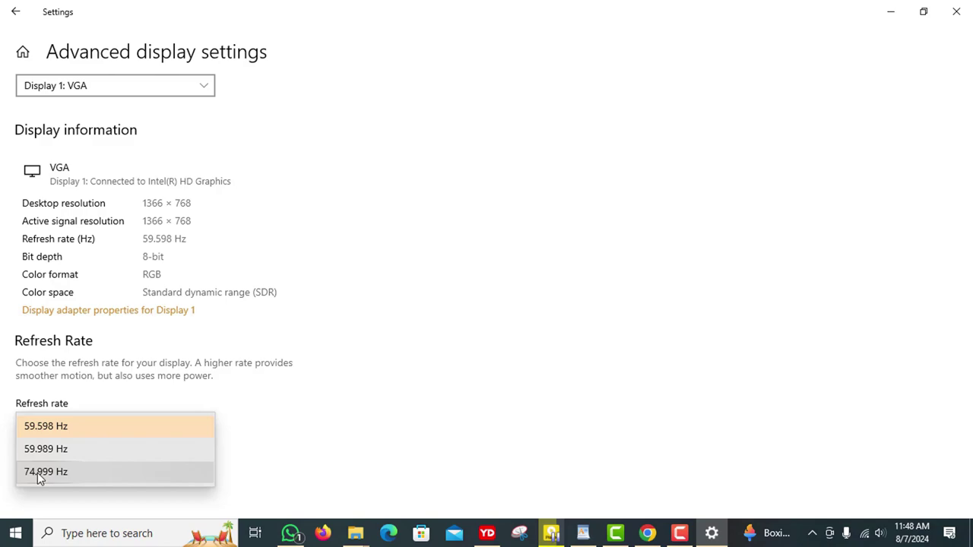
click(332, 426)
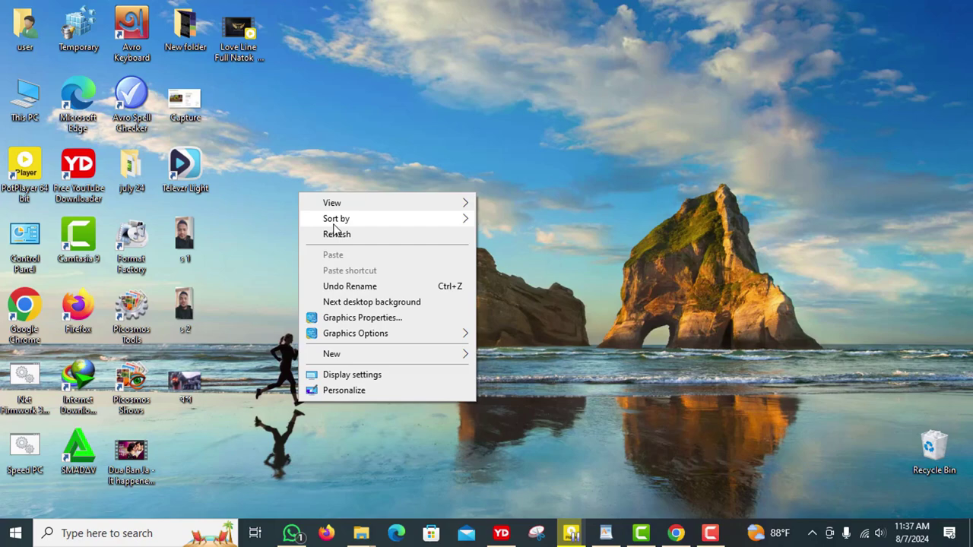
Refresh the desktop three more times from its right-click menu.
click(337, 236)
right_click(332, 231)
click(358, 272)
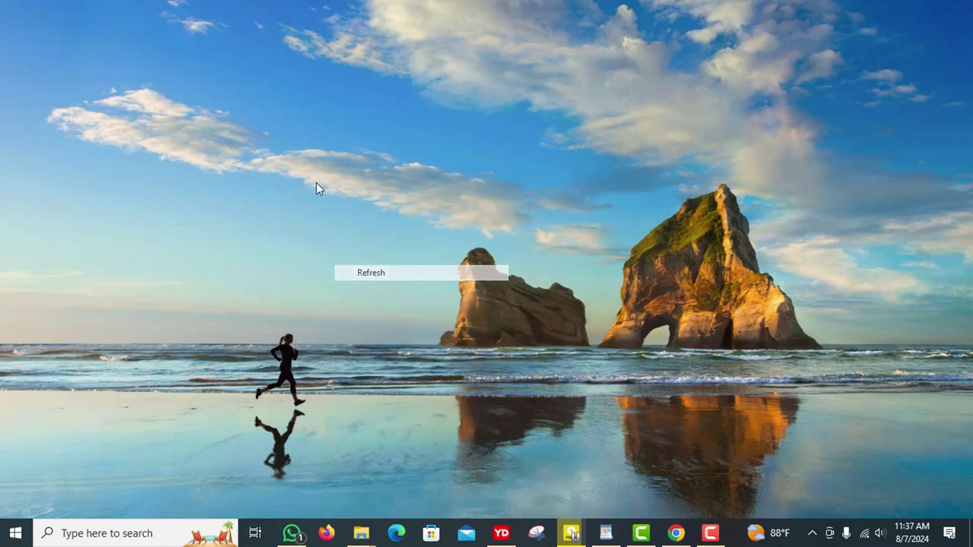
right_click(309, 177)
click(371, 217)
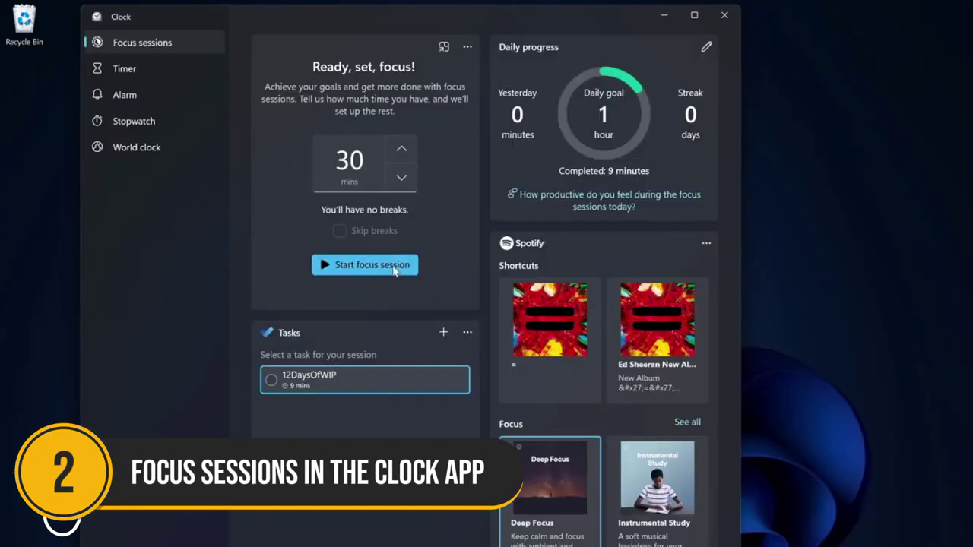
Start a Clock focus session and shorten it to 90 minutes with two breaks.
click(392, 266)
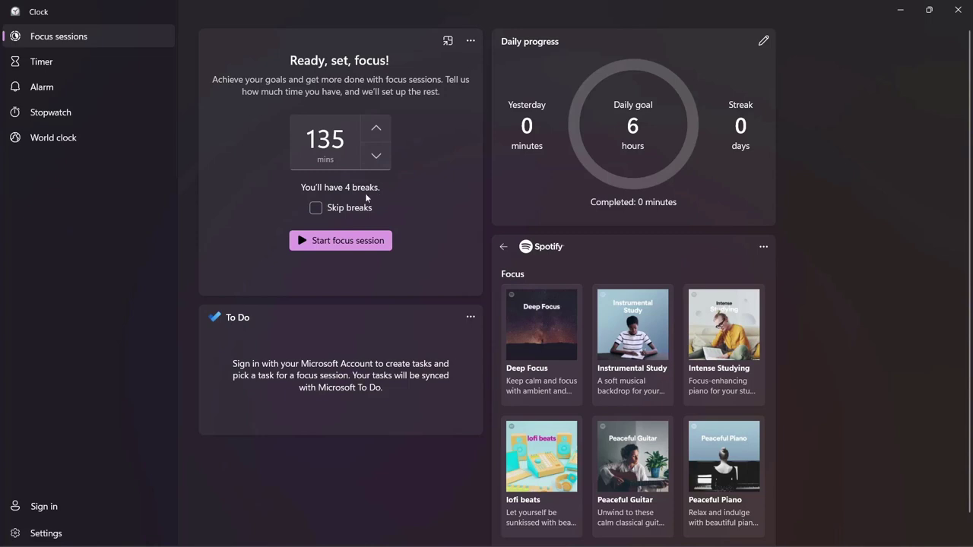
click(376, 156)
click(376, 156)
click(376, 156)
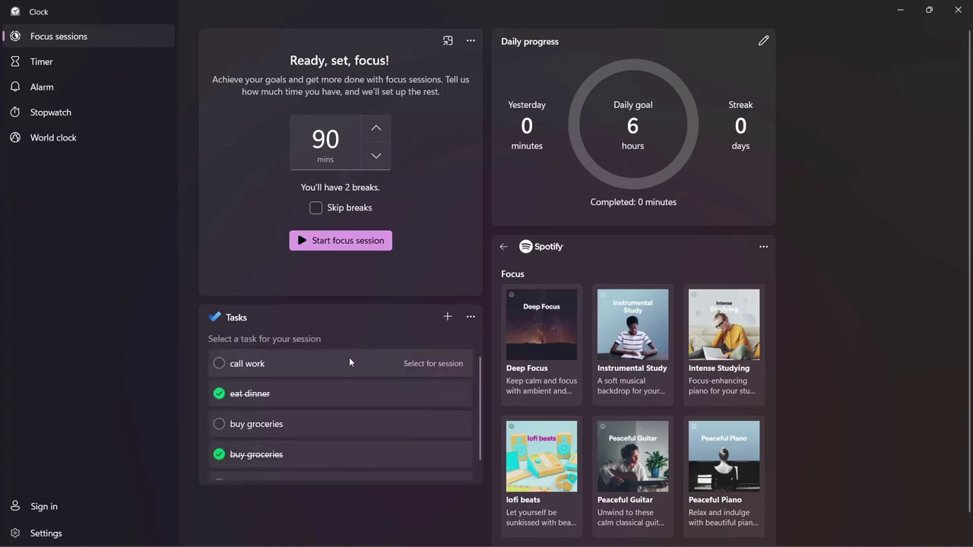
scroll(349, 373, down, 1)
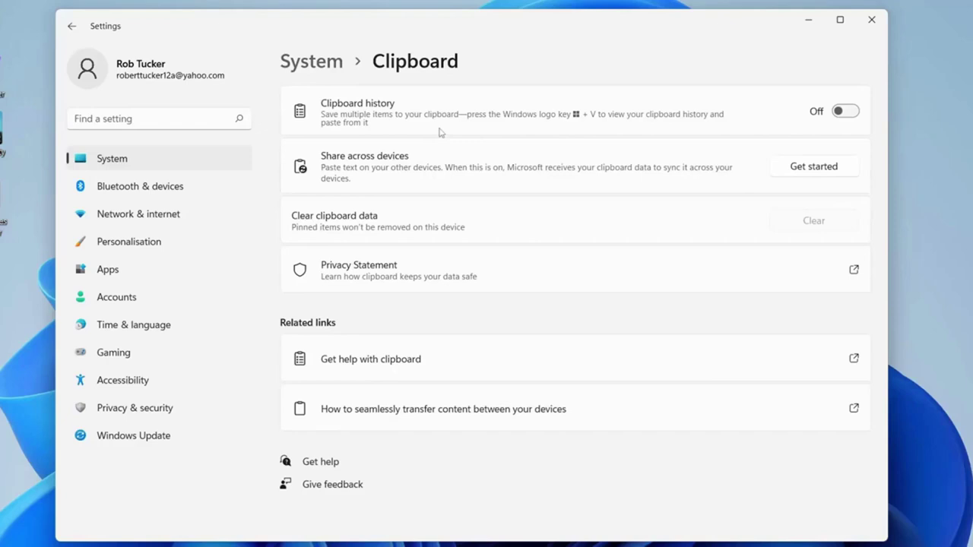
Switch the Clipboard history toggle on.
click(846, 111)
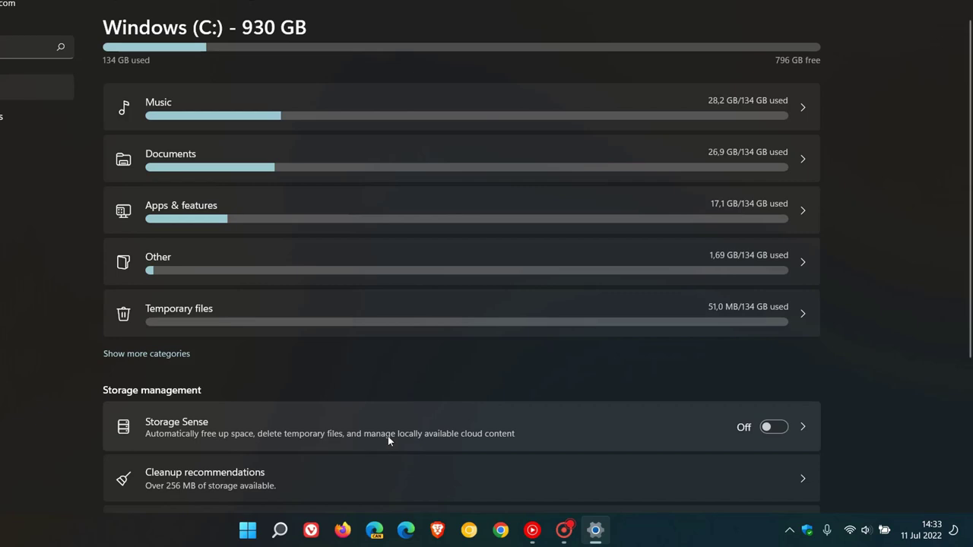
In Storage Sense, keep cleanup on 'During low free disk space' and delete recycle-bin files after 14 days.
click(513, 443)
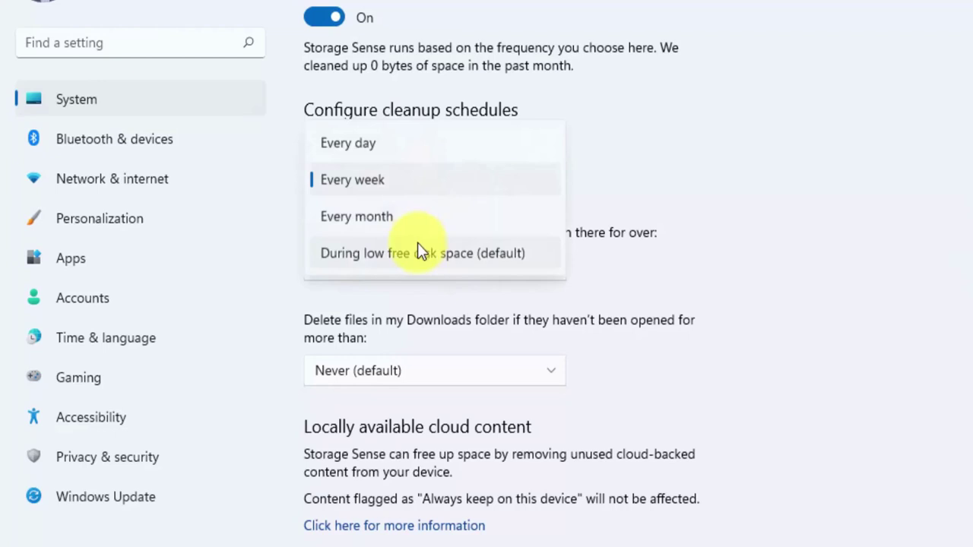
click(418, 251)
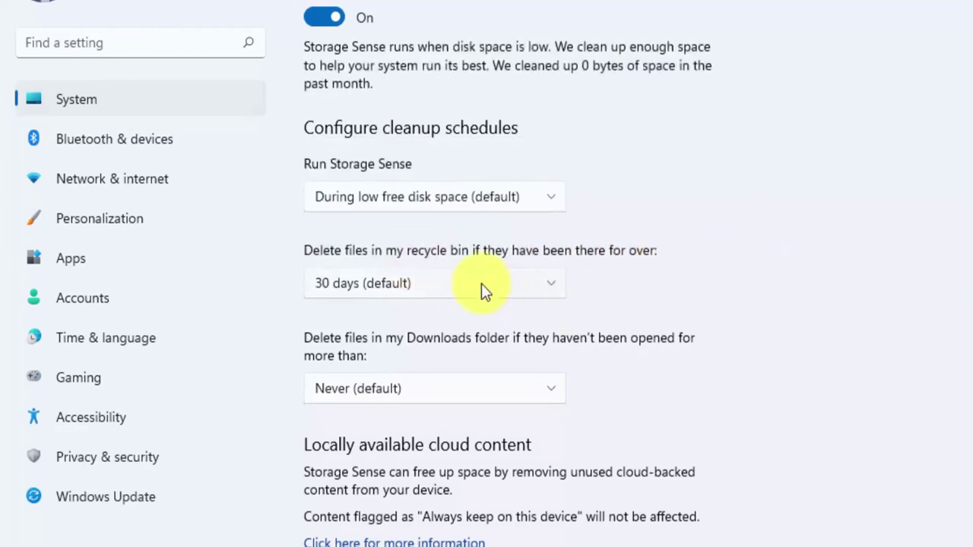
click(481, 284)
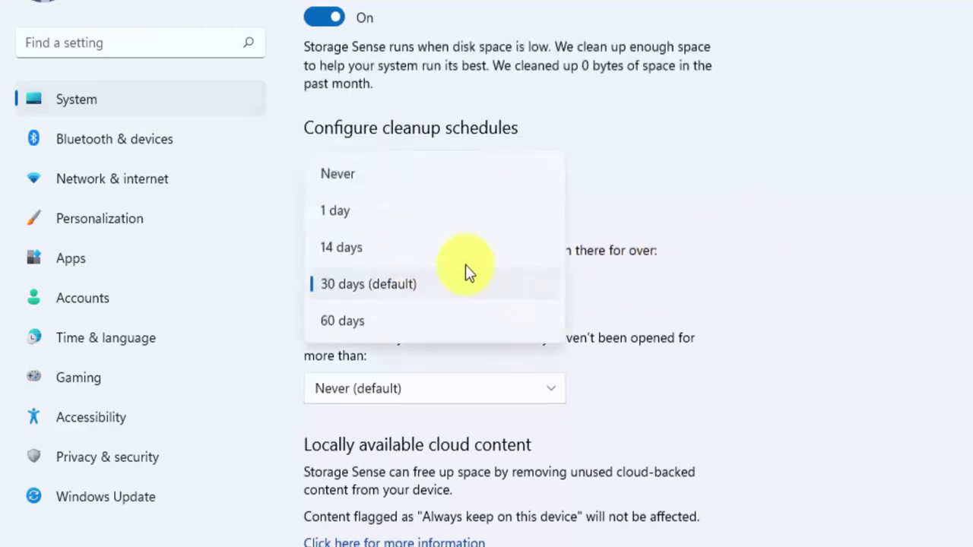
click(446, 251)
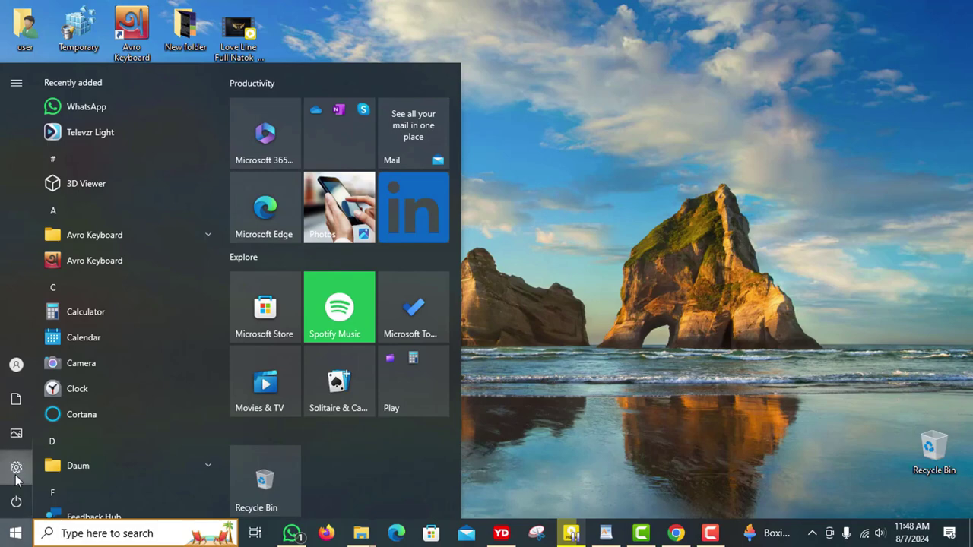
Open the Settings home page from the Start menu.
click(16, 471)
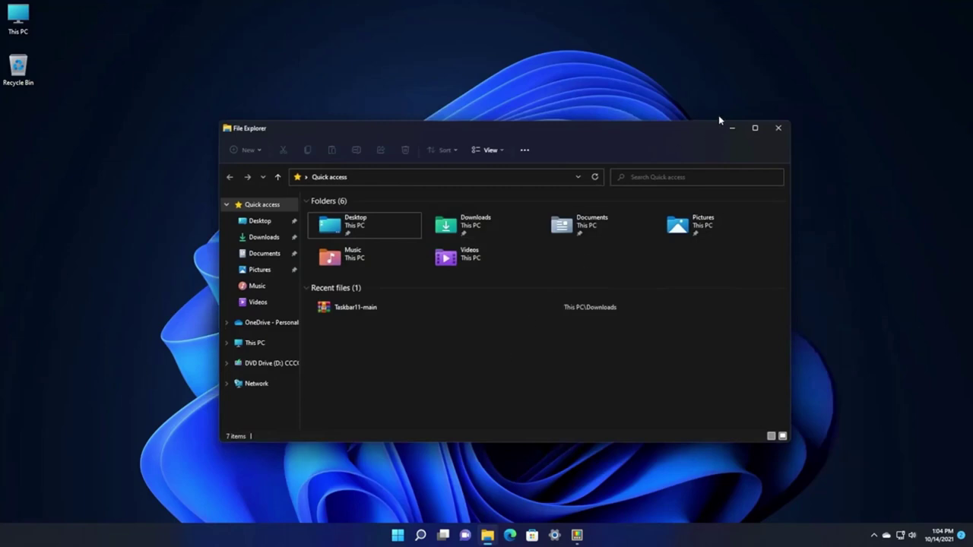
Move the File Explorer window slightly to the left.
drag(655, 134, 628, 133)
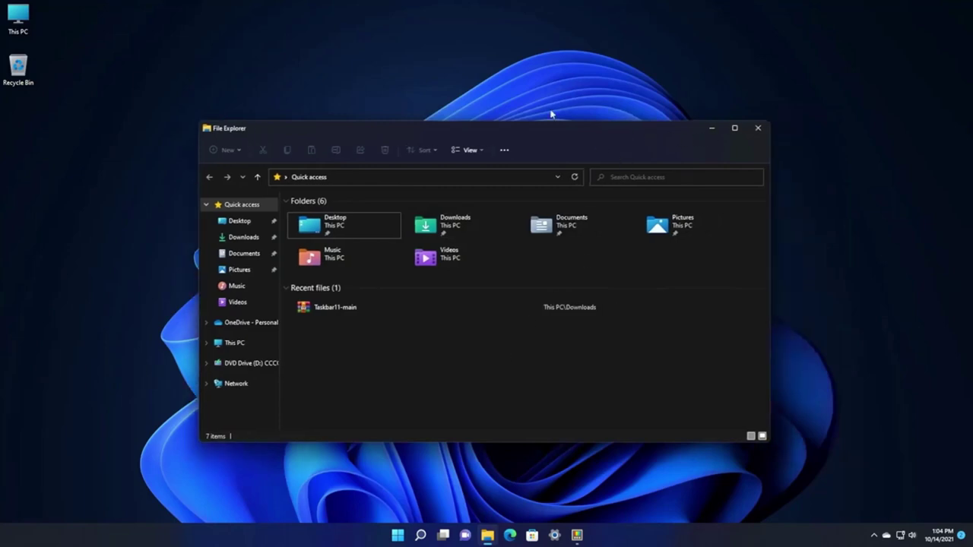